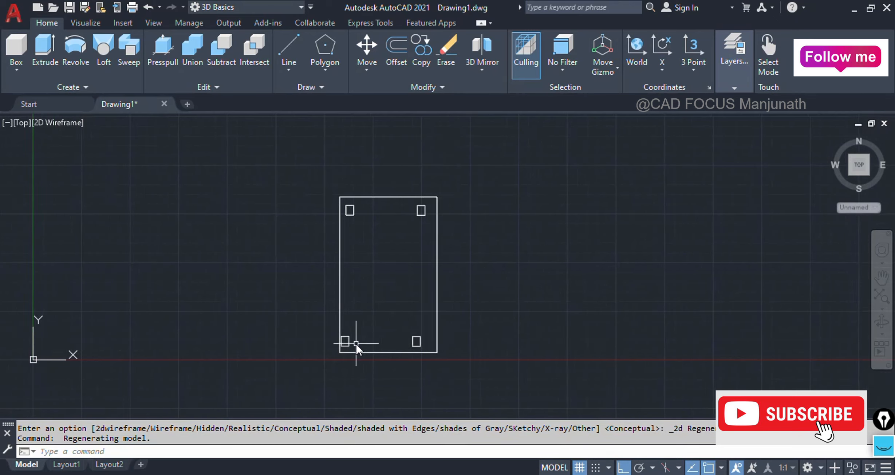
- Delete the two table legs at the lower end of the tabletop
left_click(457, 343)
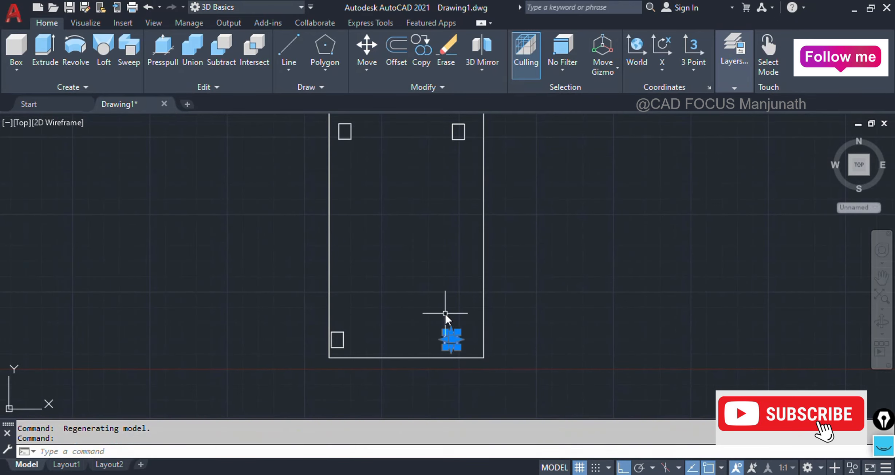
key("Delete")
left_click(342, 339)
key("Delete")
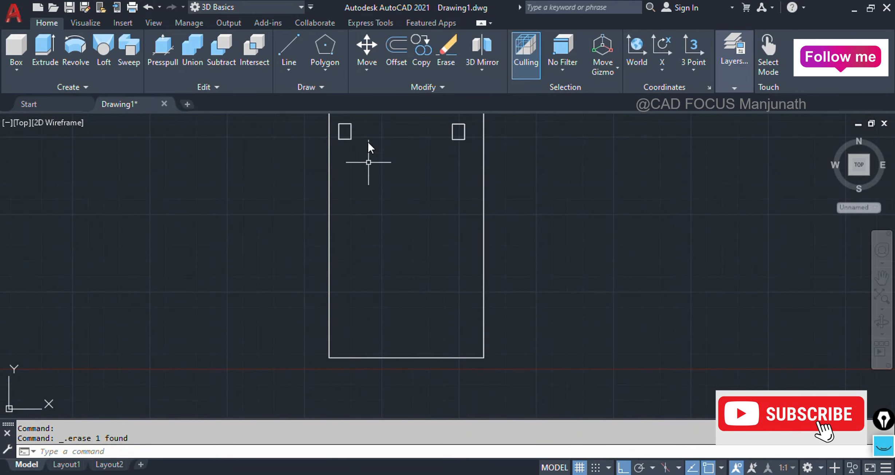
- Copy the two remaining legs straight down to the lower end of the tabletop, keeping them inside its outline
left_click(345, 131)
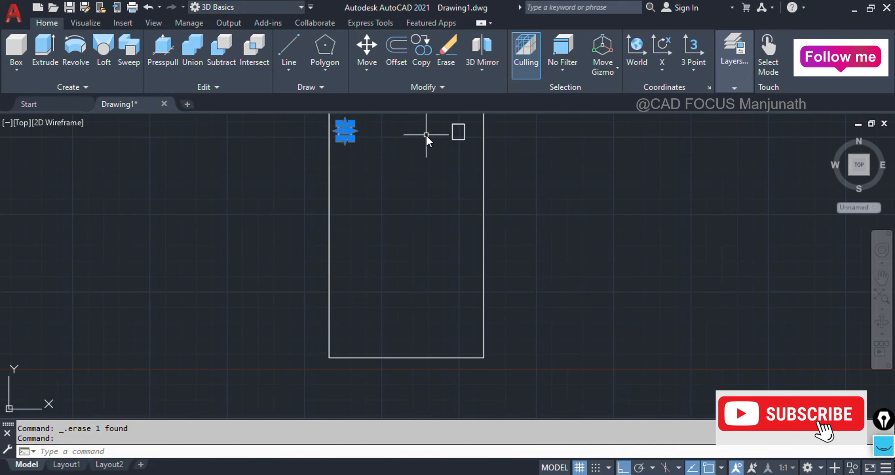
left_click(453, 131)
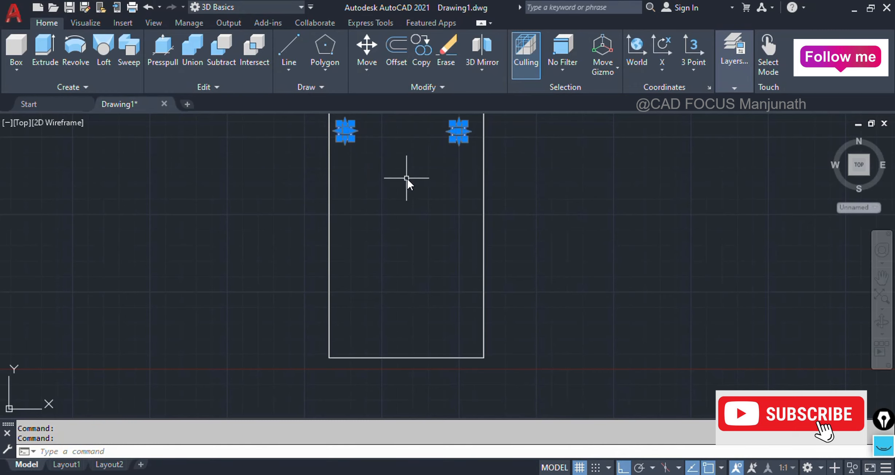
type("co")
key("Return")
scroll(408, 191, "down", 2)
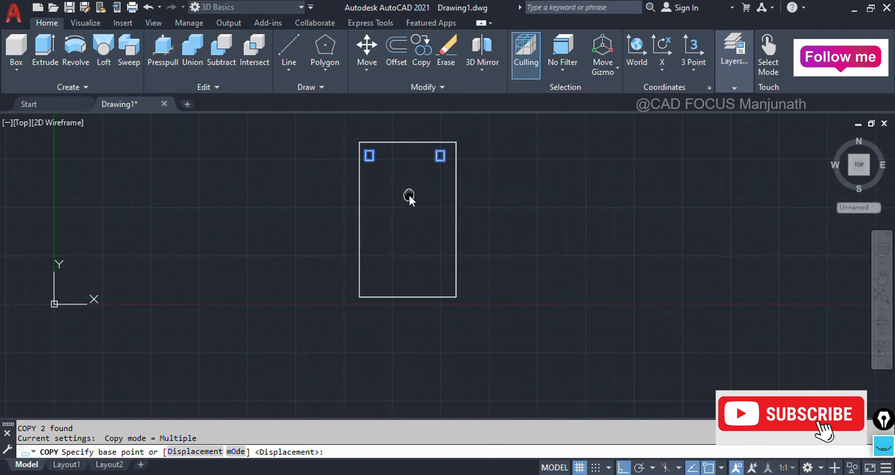
middle_click_drag(408, 193, 408, 205)
left_click(367, 166)
left_click(368, 293)
key("Escape")
key("Escape")
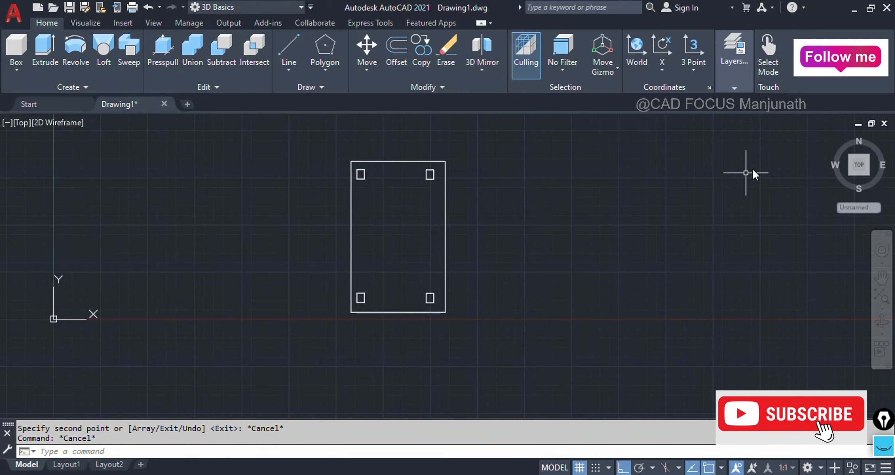
- Switch to an isometric view with the Shaded visual style and inspect the table's legs and underside
left_click(832, 136)
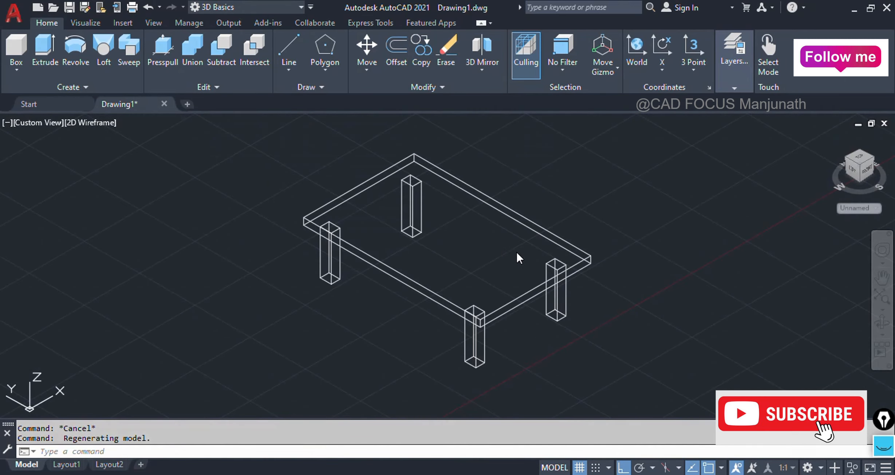
left_click(89, 123)
left_click(116, 167)
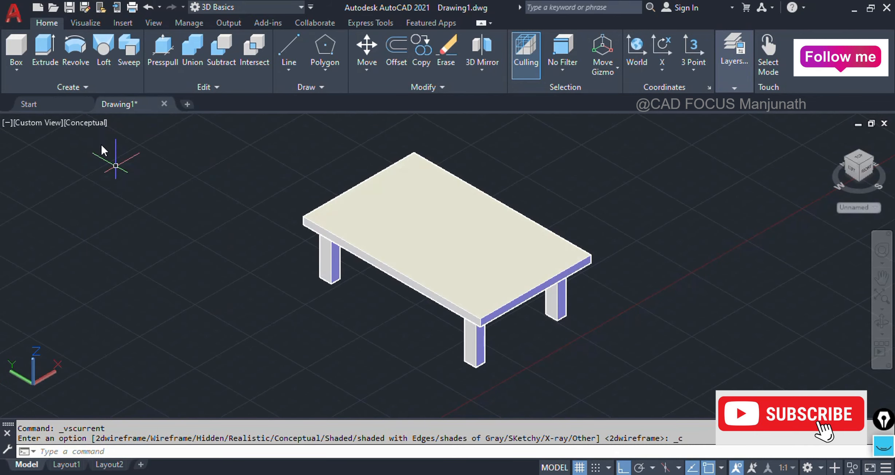
left_click(89, 124)
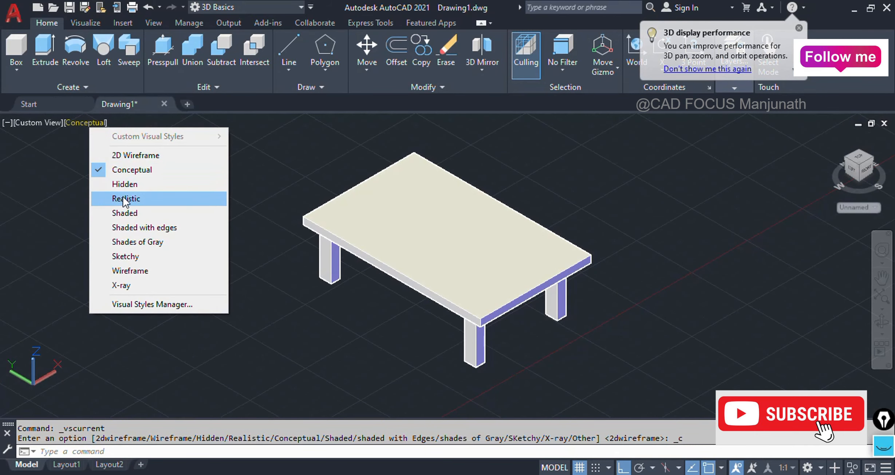
left_click(127, 209)
middle_click_drag(166, 240, 644, 333, "shift")
key("Escape")
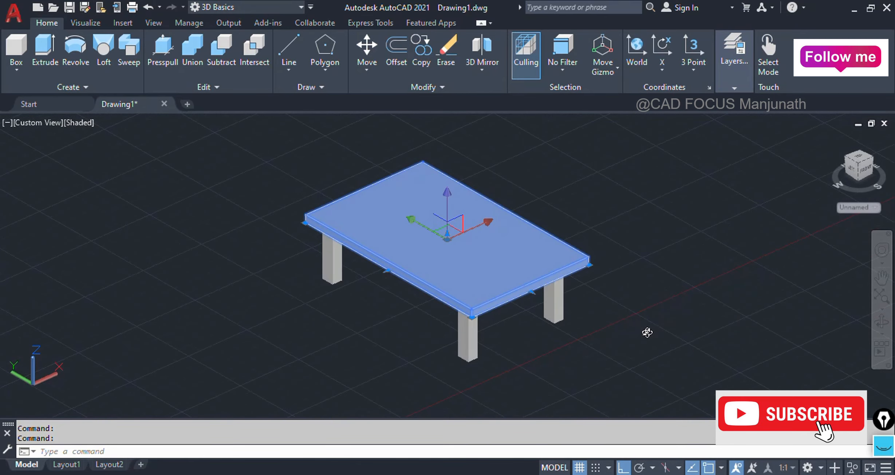
key("Escape")
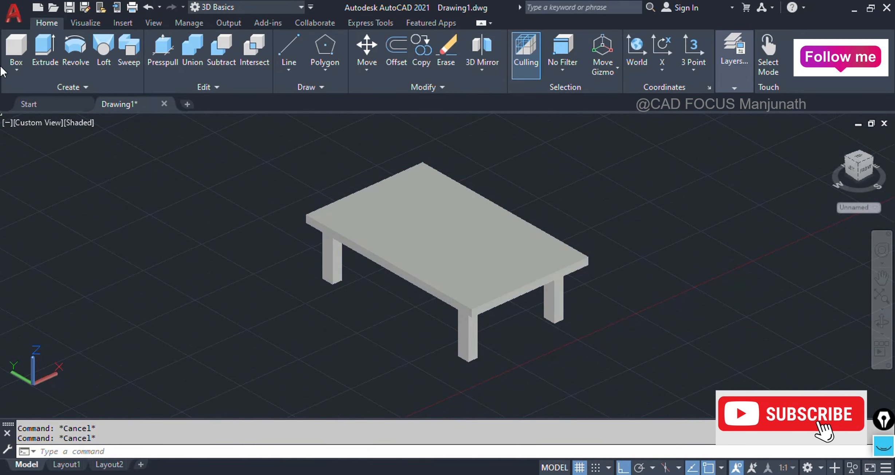
middle_click_drag(419, 254, 531, 238, "shift")
scroll(504, 225, "up", 3)
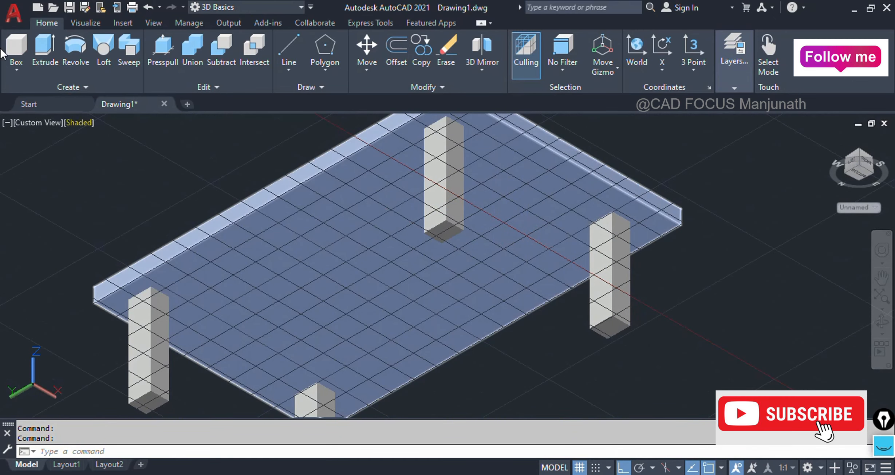
- Draw a long, low box about 52 wide and 29 high on the ground beside the table's front legs
left_click(12, 48)
scroll(582, 281, "down", 5)
left_click(408, 321)
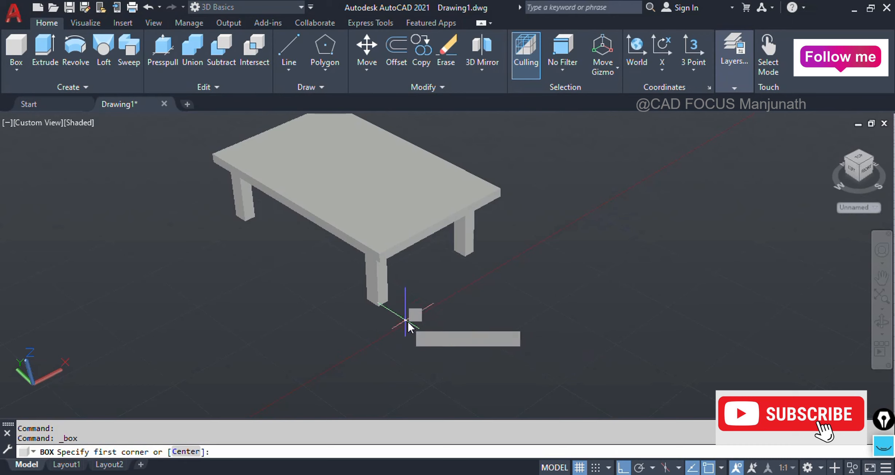
left_click(494, 283)
left_click(443, 304)
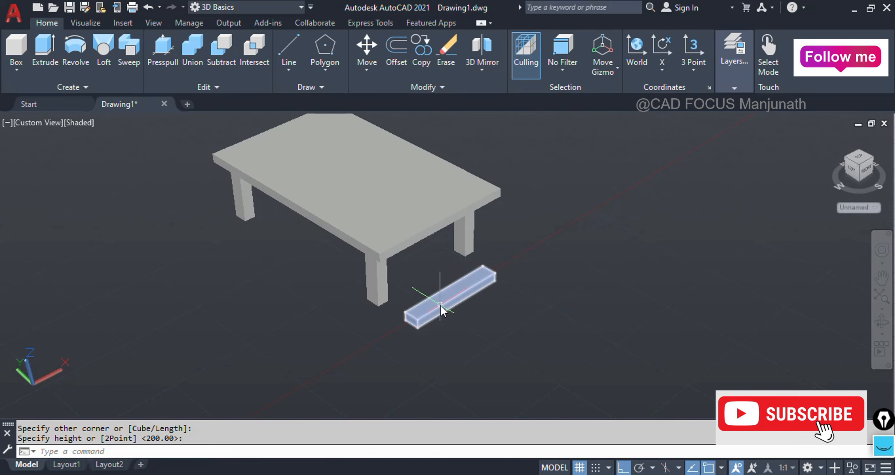
- Show the model from the top in the 2D Wireframe style and select the new box
left_click(440, 309)
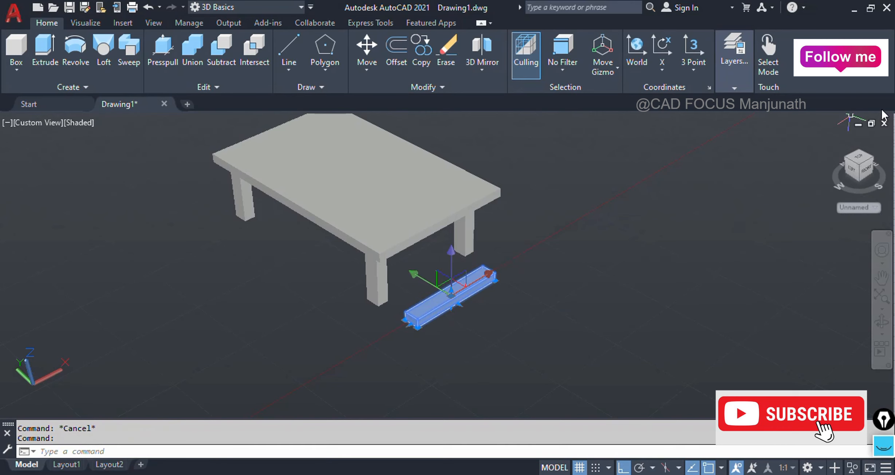
left_click(858, 160)
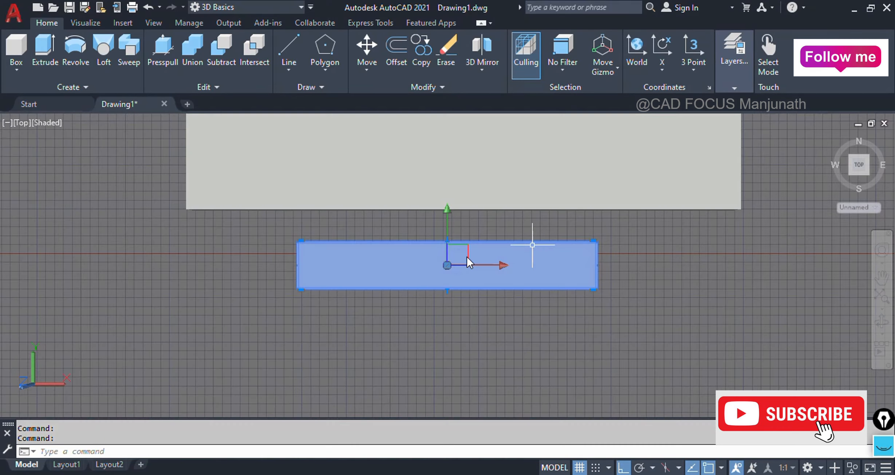
scroll(467, 257, "down", 2)
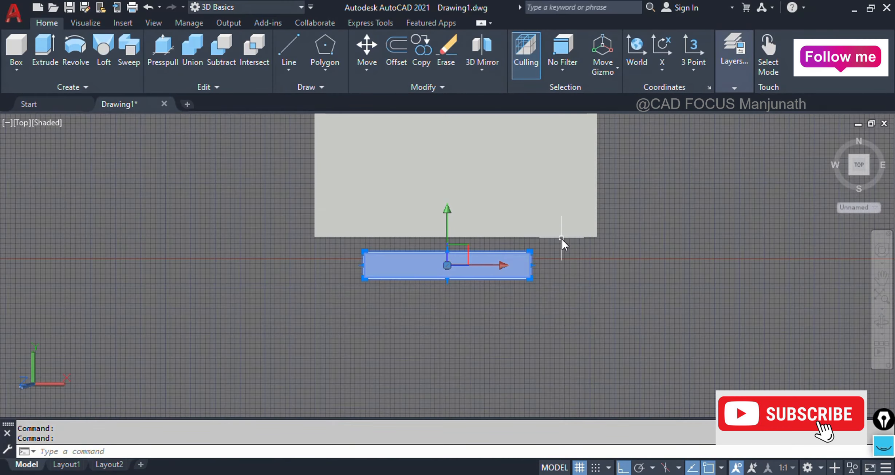
left_click(55, 123)
left_click(102, 151)
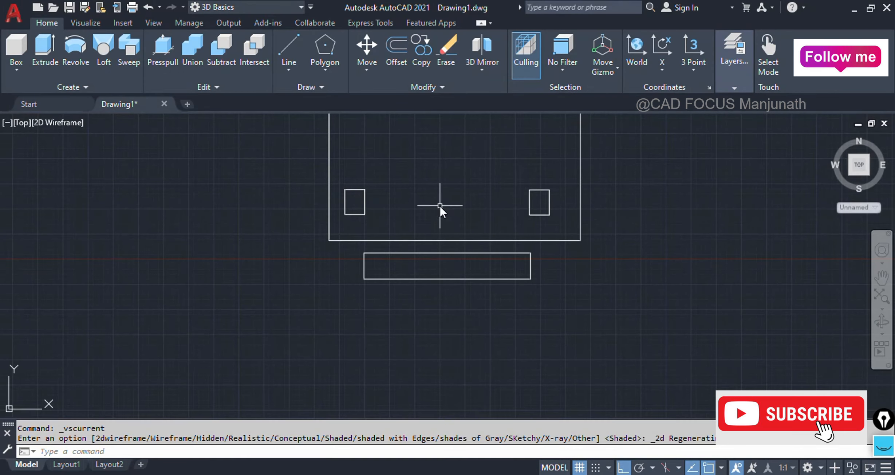
middle_click_drag(440, 205, 429, 255)
left_click(445, 327)
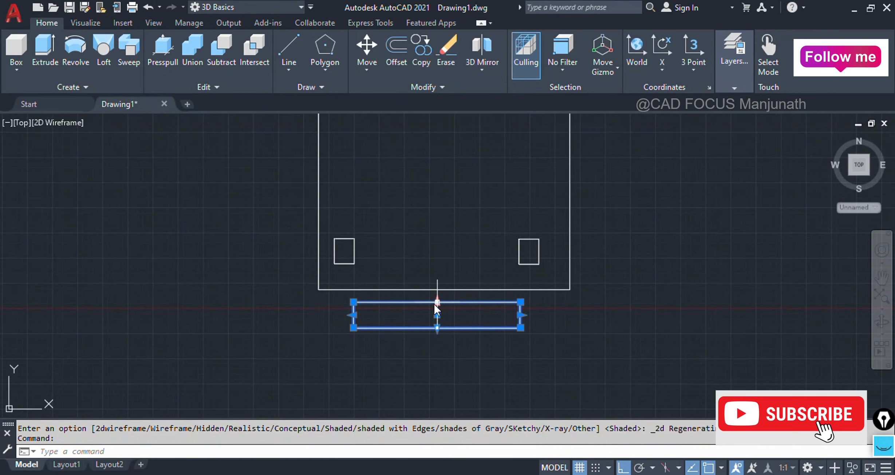
- Resize the box to a length of 330 and a width of 45, and reduce its height
scroll(447, 232, "up", 8)
key("ctrl+1")
left_click(129, 267)
type("300")
key("Tab")
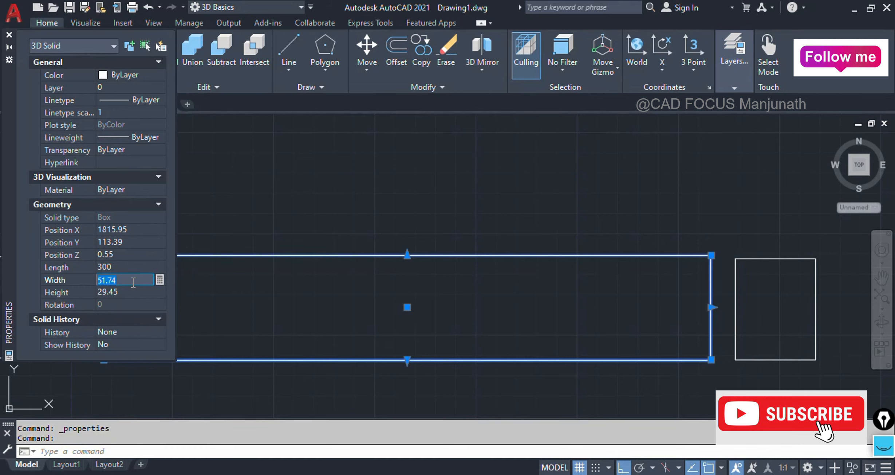
type("45")
key("Tab")
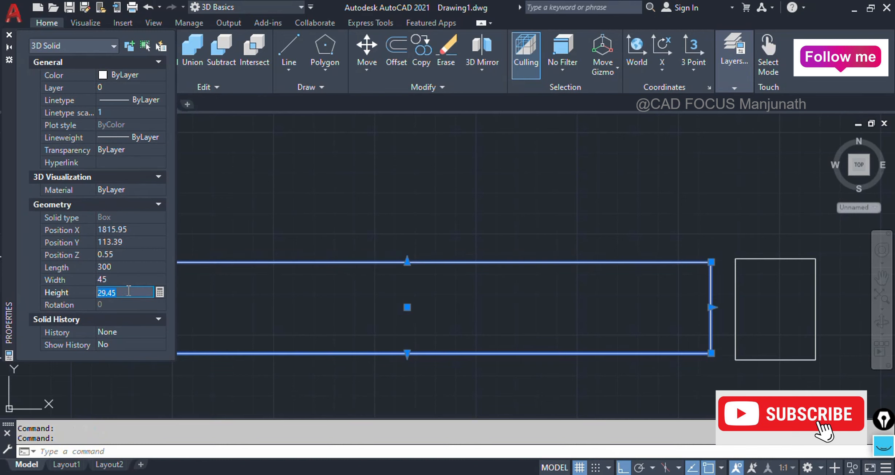
type("2")
key("Return")
left_click(125, 267)
type("330")
key("Return")
left_click(9, 35)
- Move the box sideways in the top view so it spans evenly between the two front legs
middle_click_drag(654, 310, 579, 306)
scroll(619, 310, "up", 2)
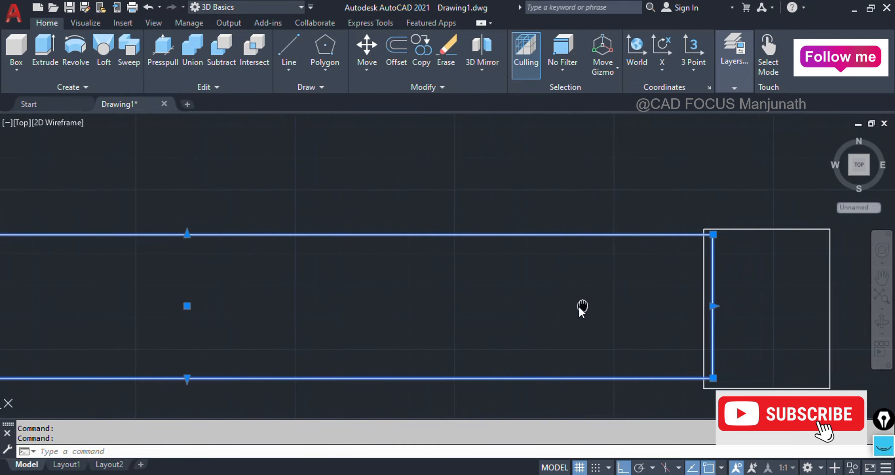
type("M")
key("Return")
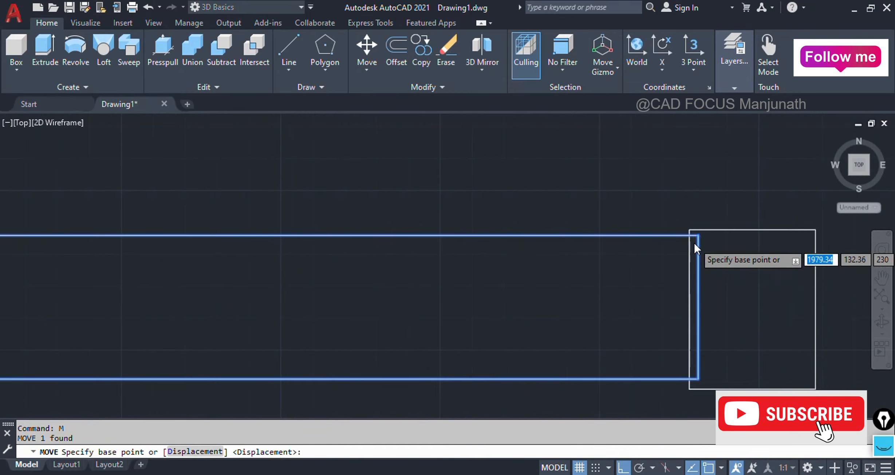
scroll(694, 236, "up", 3)
left_click(696, 213)
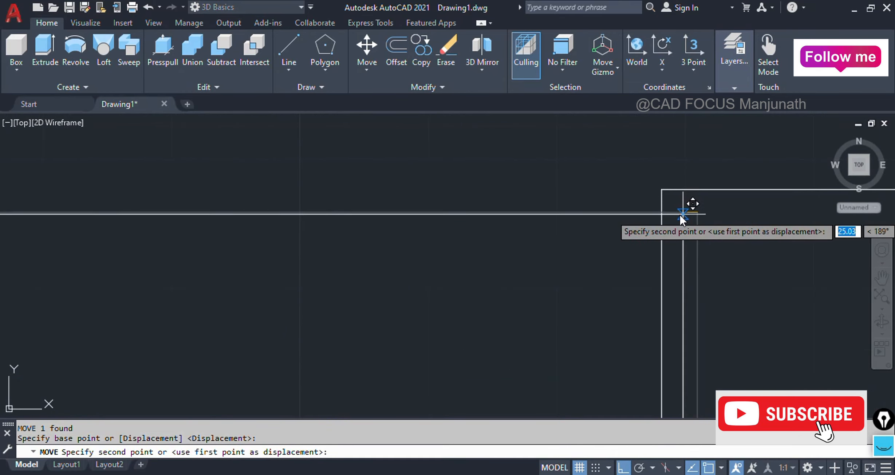
left_click(675, 217)
scroll(694, 256, "down", 3)
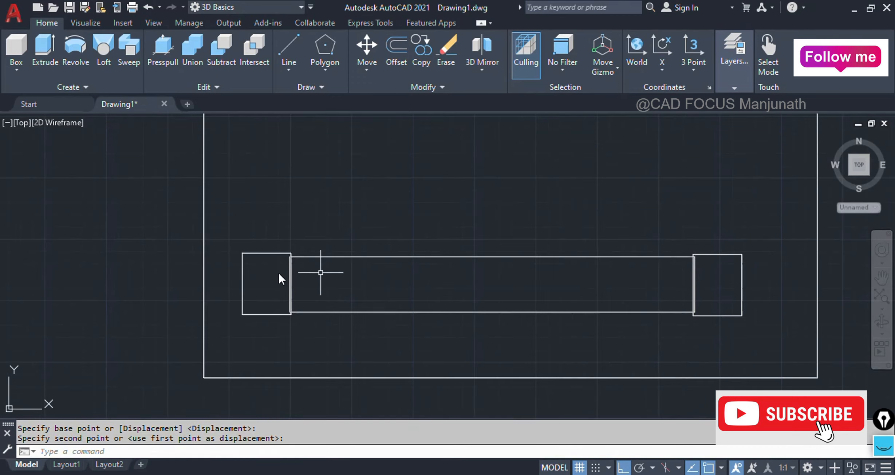
scroll(278, 271, "up", 3)
scroll(277, 271, "down", 5)
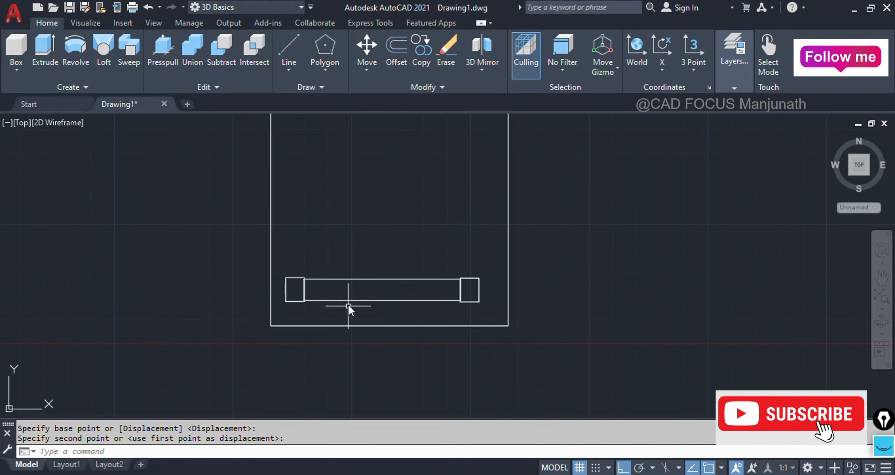
- Switch to the Front view and frame the crossbar between the legs
left_click(23, 124)
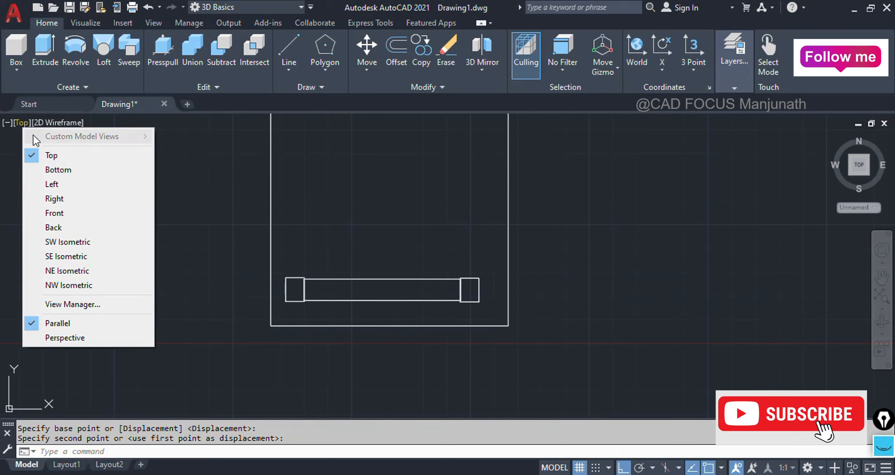
left_click(64, 213)
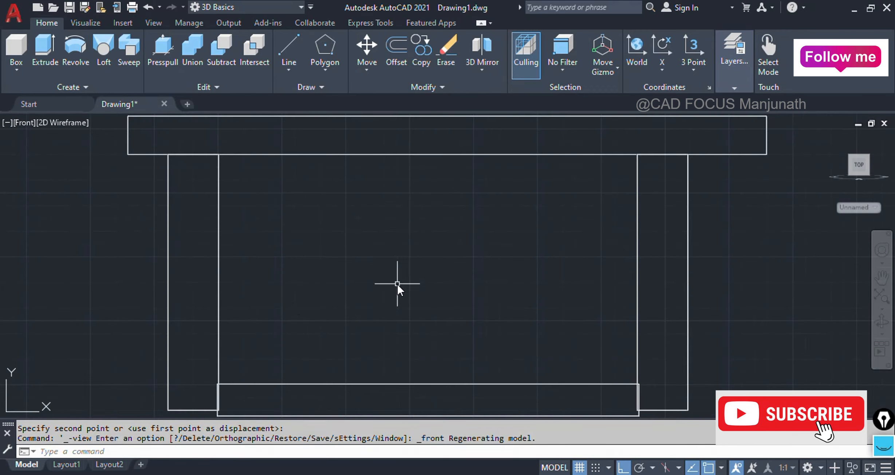
scroll(397, 285, "down", 4)
scroll(384, 346, "up", 5)
- Move the crossbar up from the leg bottoms so it sits between the legs, a short distance above their feet
left_click(476, 374)
left_click(379, 215)
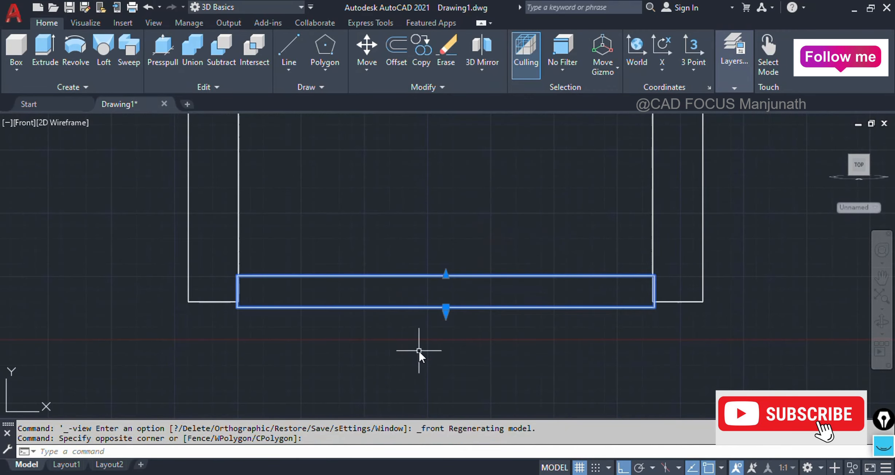
scroll(415, 355, "down", 2)
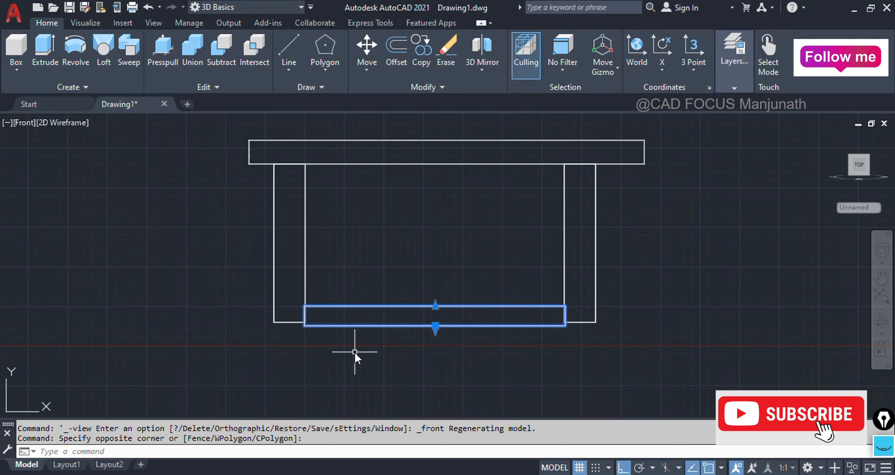
type("M")
key("Return")
scroll(310, 326, "up", 2)
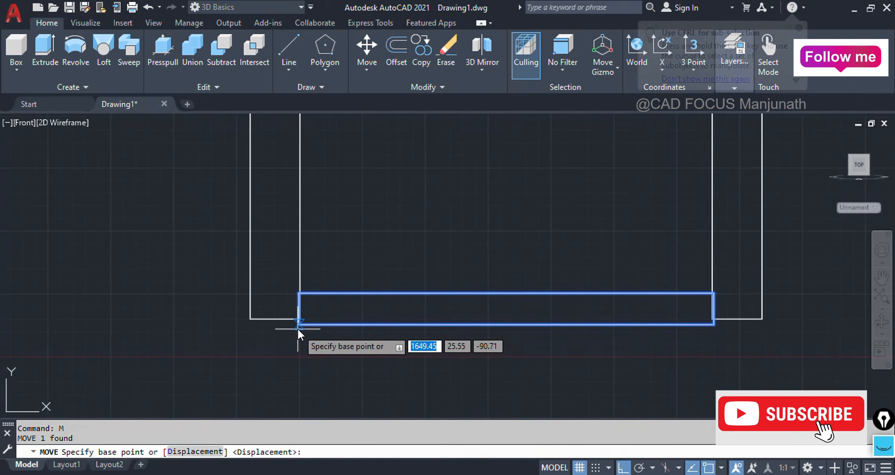
left_click(297, 327)
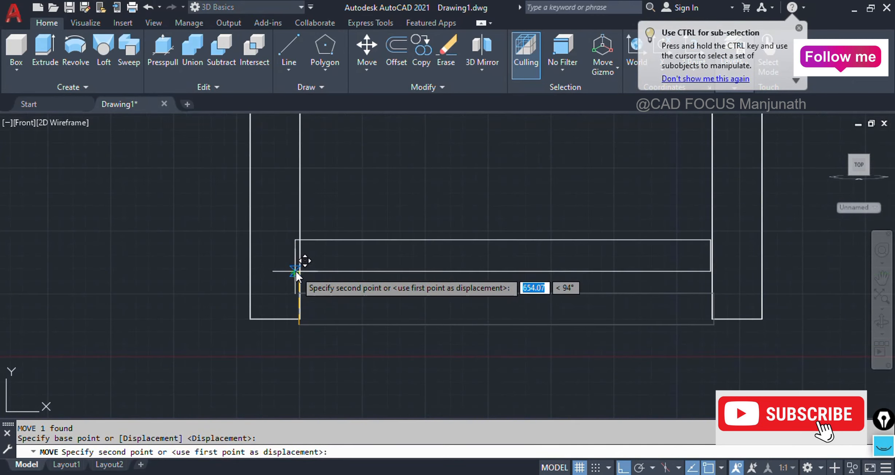
left_click(296, 272)
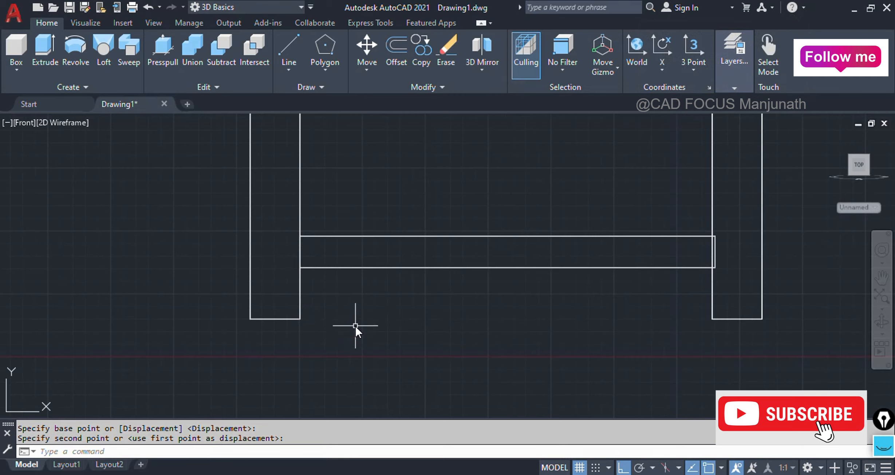
scroll(355, 325, "down", 3)
middle_click_drag(417, 315, 419, 333)
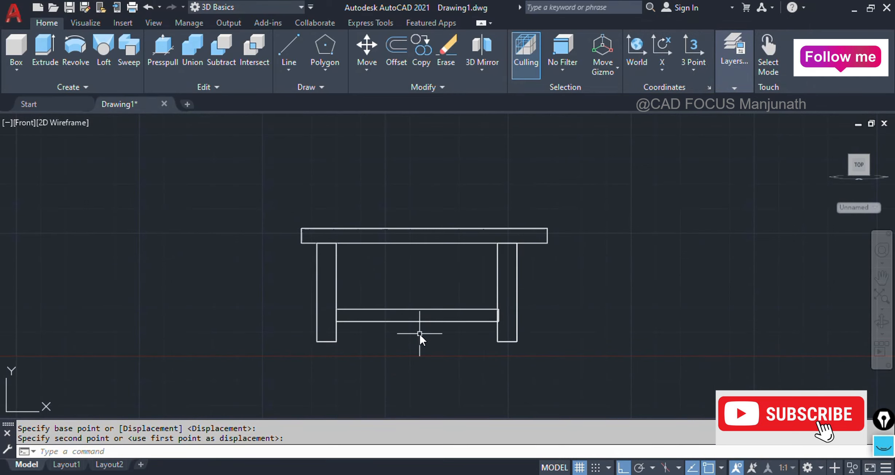
type("t")
key("Escape")
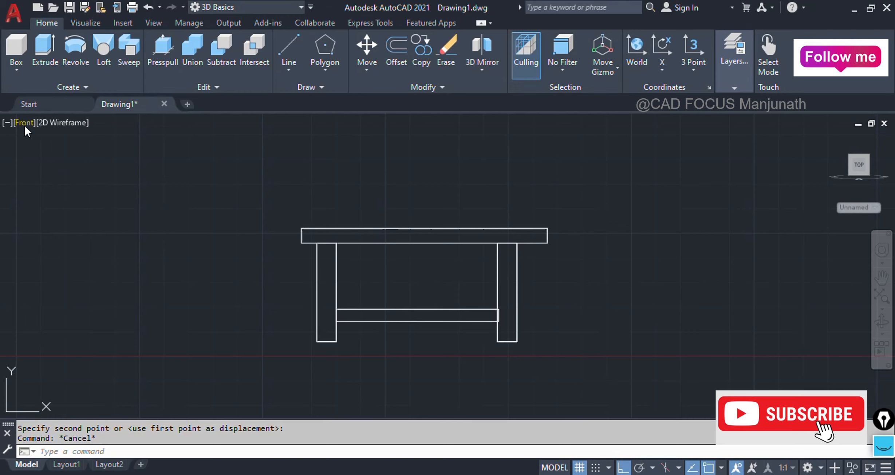
- In the Top view, copy the crossbar straight down to the matching position between the other pair of legs
left_click(24, 125)
left_click(55, 155)
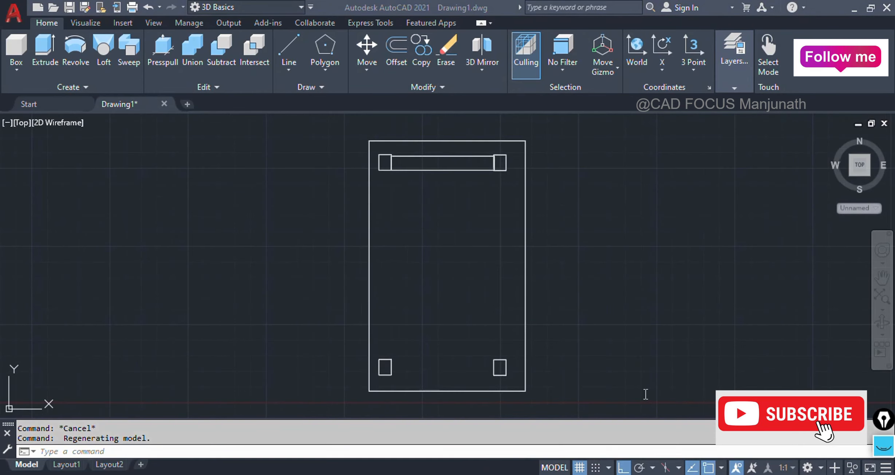
left_click(442, 193)
left_click(428, 174)
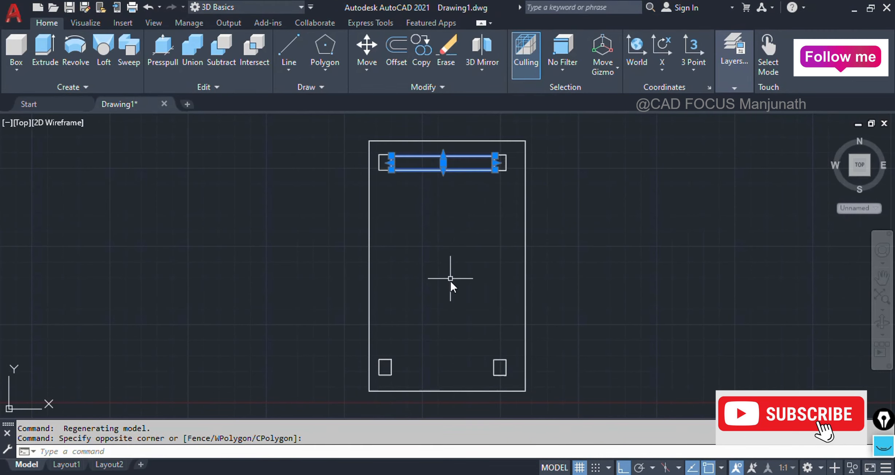
type("co")
key("Return")
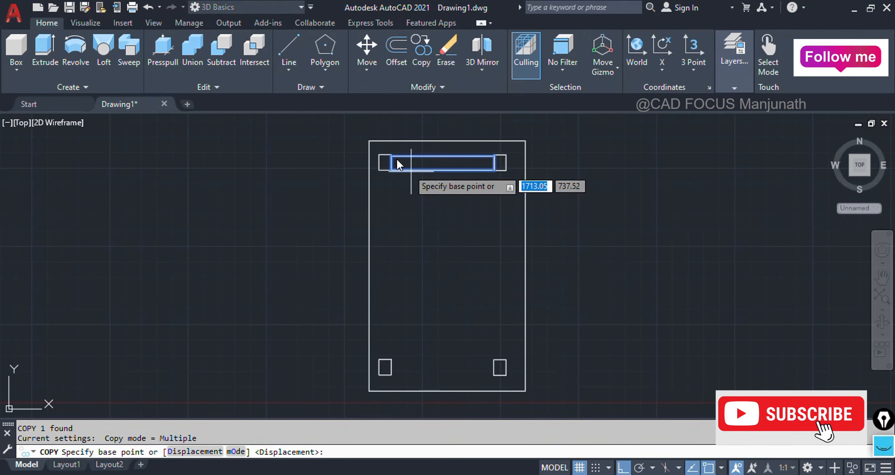
scroll(481, 154, "up", 2)
scroll(500, 159, "up", 1)
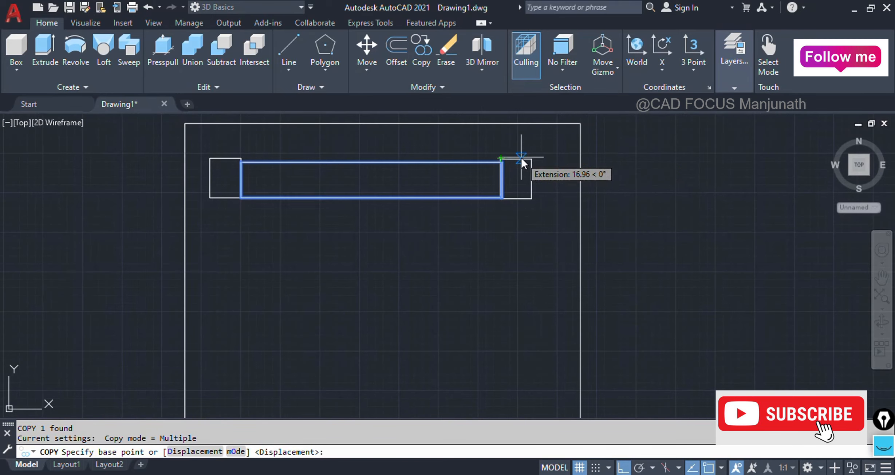
left_click(530, 157)
scroll(532, 160, "down", 3)
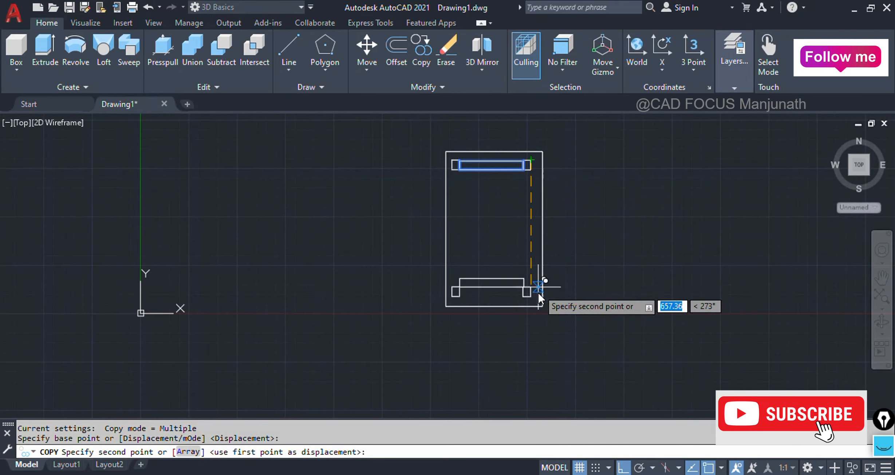
scroll(539, 293, "up", 5)
left_click(501, 269)
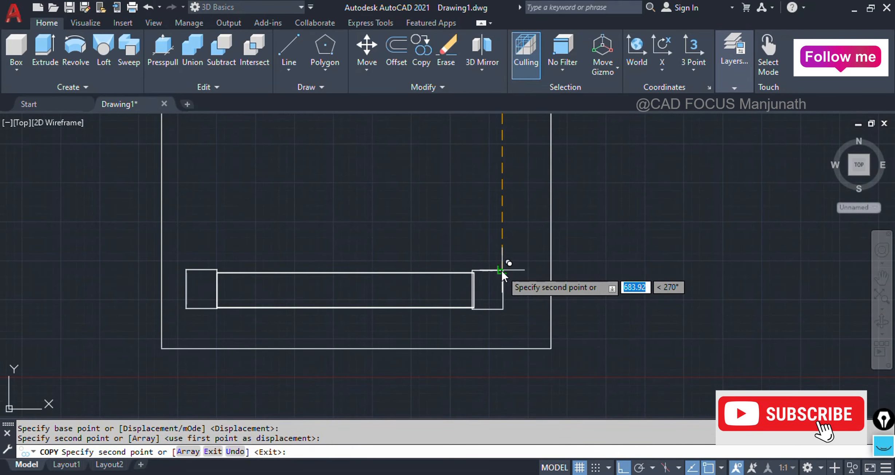
key("Escape")
scroll(505, 273, "down", 3)
middle_click_drag(423, 182, 413, 266)
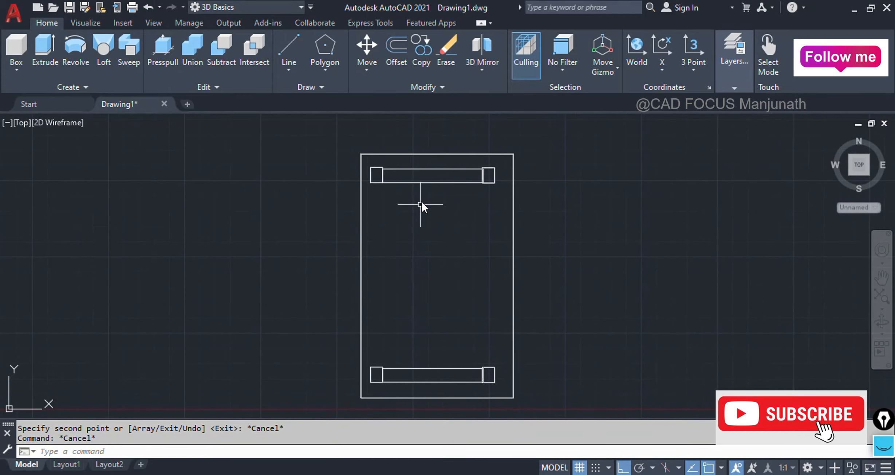
- Create a long box beside the table, about 41 wide and 597 long, with a height of 25
left_click(16, 47)
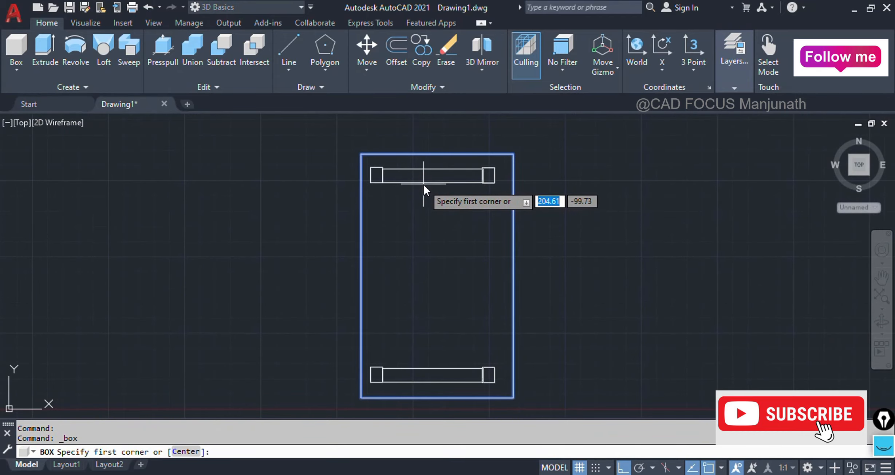
left_click(537, 184)
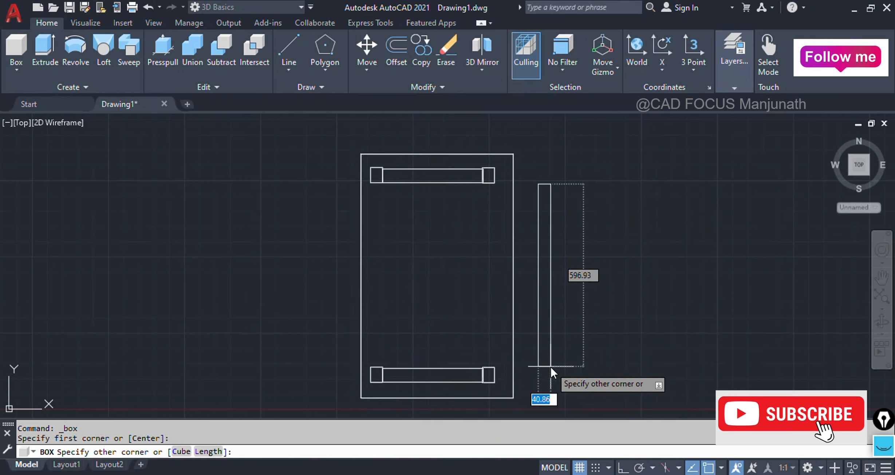
left_click(550, 366)
type("25")
key("Return")
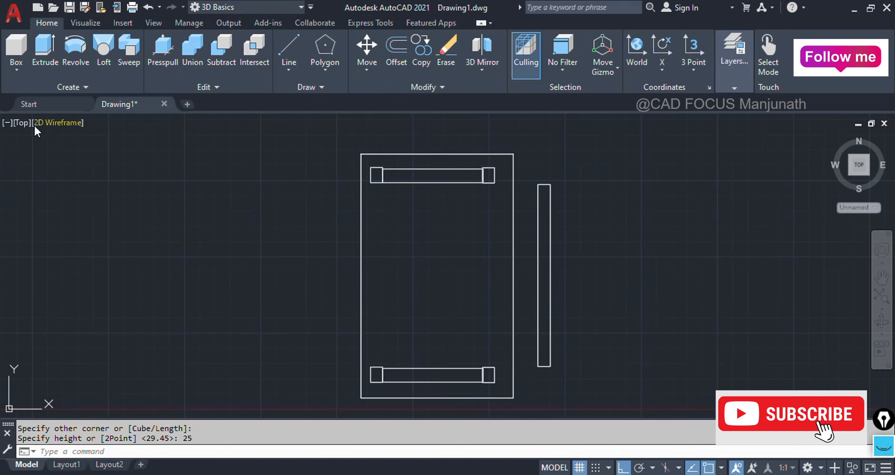
- In the Front view, move the crossbar copy below the table up to align with the crossbar between the legs
left_click(23, 123)
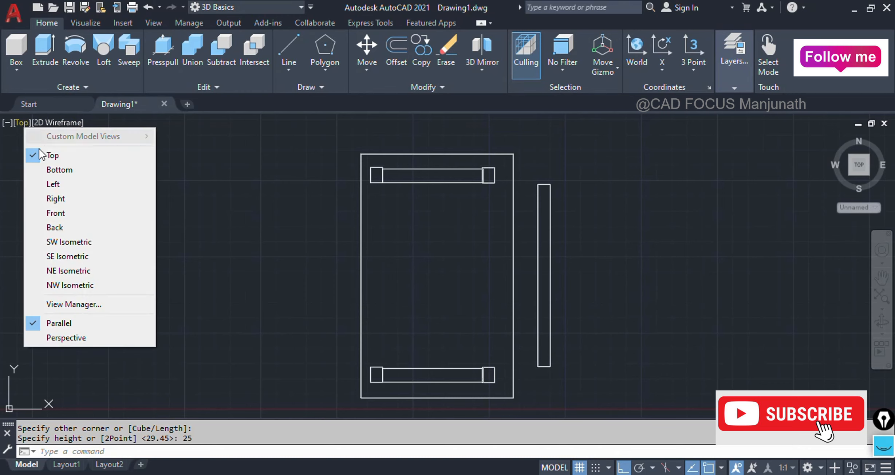
left_click(62, 212)
scroll(353, 349, "up", 2)
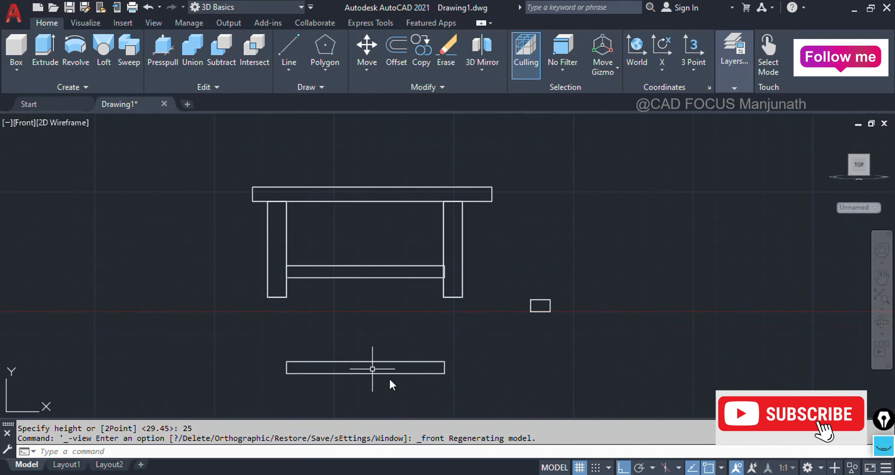
left_click(462, 394)
left_click(406, 338)
scroll(404, 341, "up", 2)
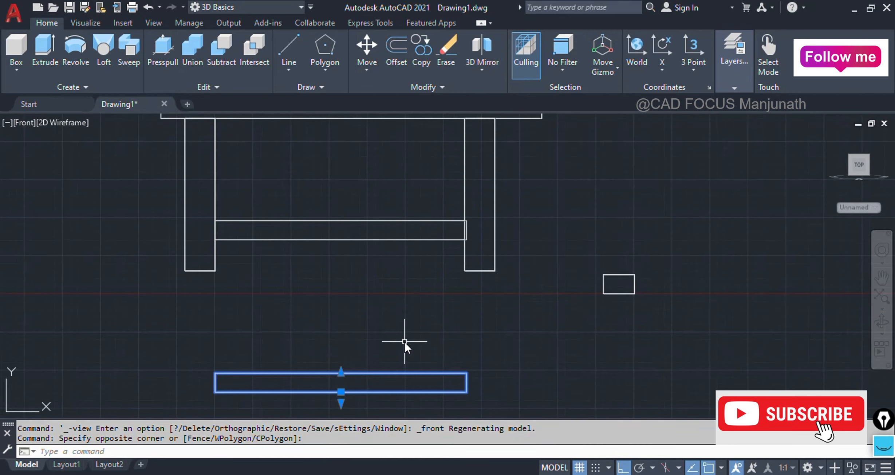
type("m")
key("Return")
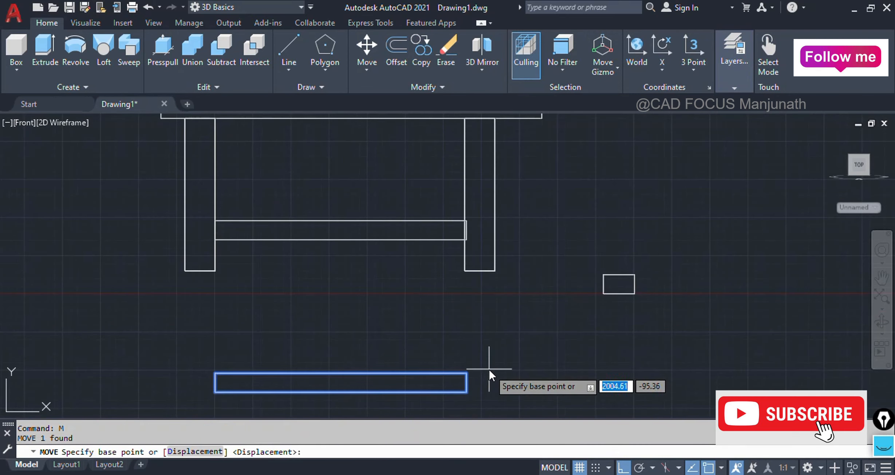
left_click(464, 373)
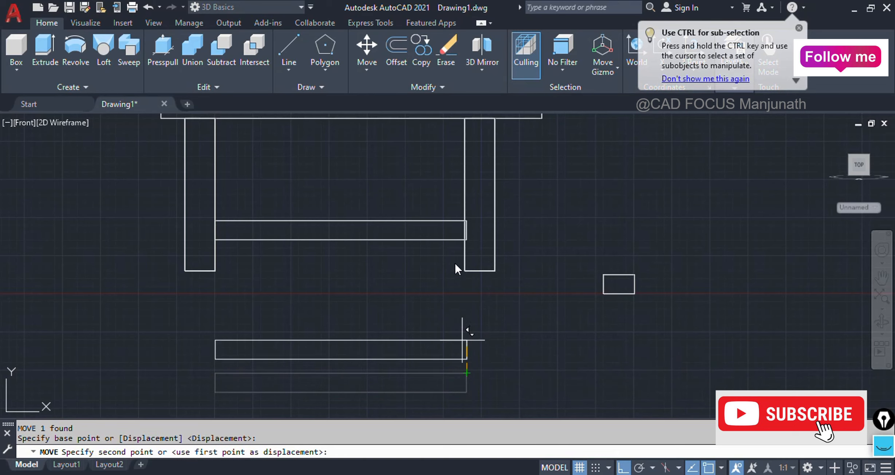
scroll(463, 219, "up", 6)
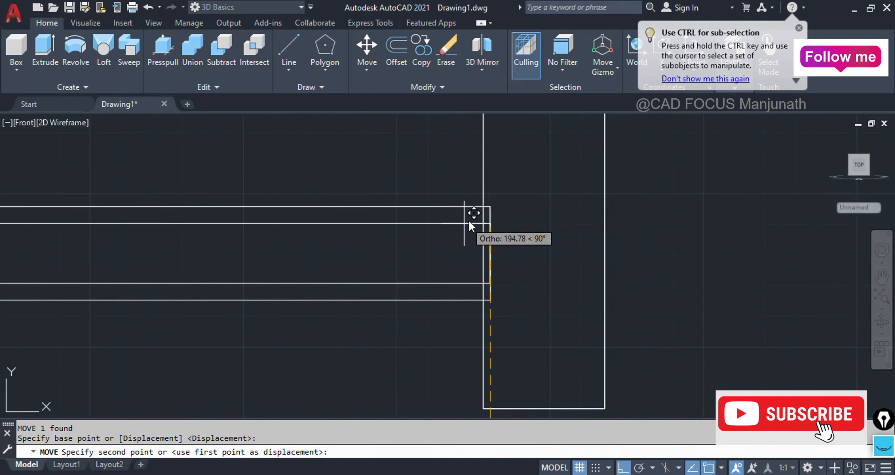
left_click(488, 204)
scroll(479, 284, "down", 6)
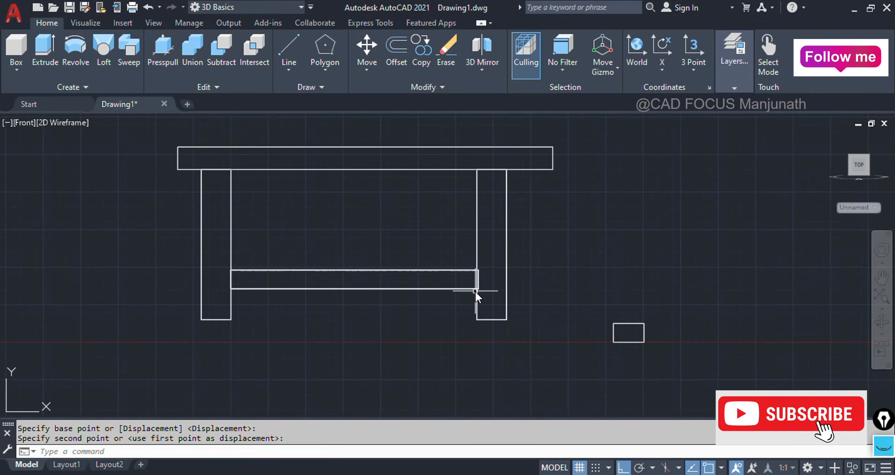
- Move the long bar horizontally from beside the table to below the middle of the crossbar
left_click(646, 372)
left_click(581, 261)
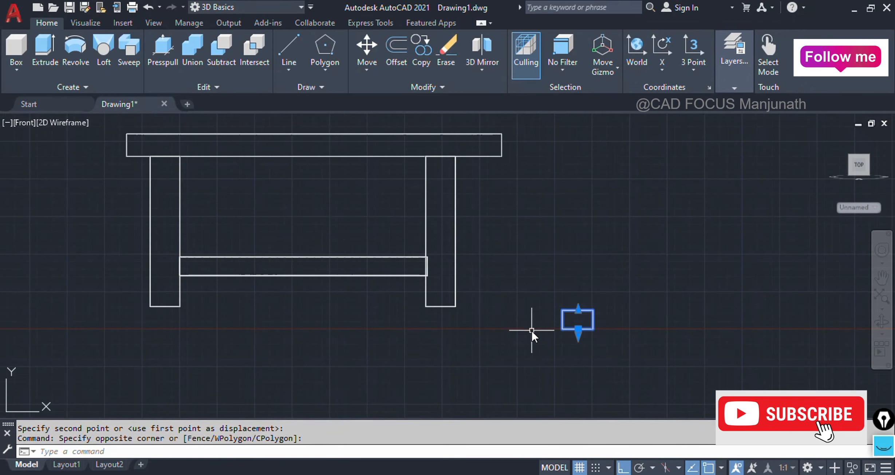
type("m")
key("Return")
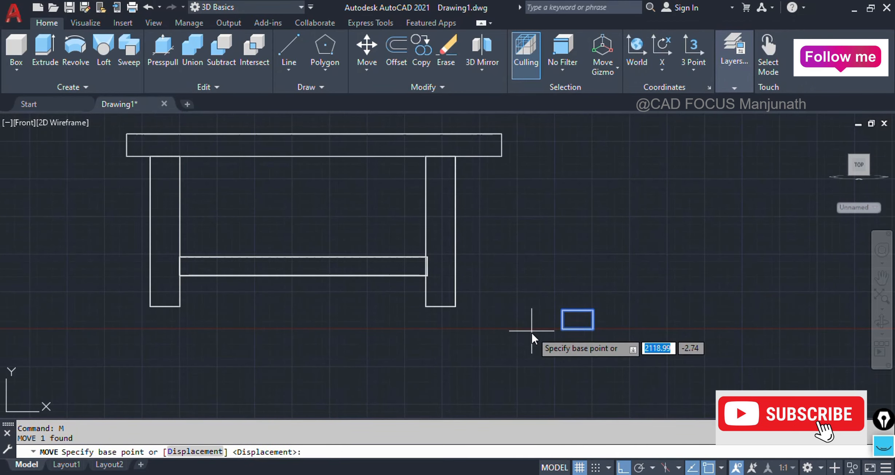
left_click(577, 328)
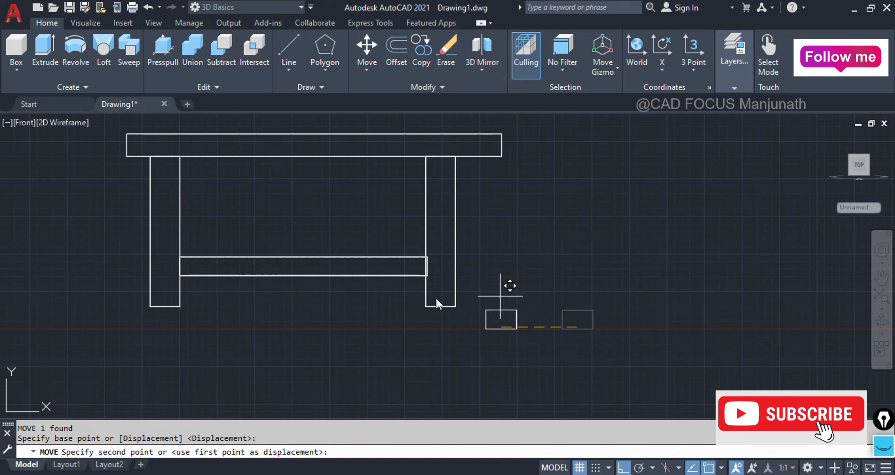
left_click(293, 328)
- Move the long bar straight up so it sits level with the crossbar
left_click(300, 320)
left_click(291, 330)
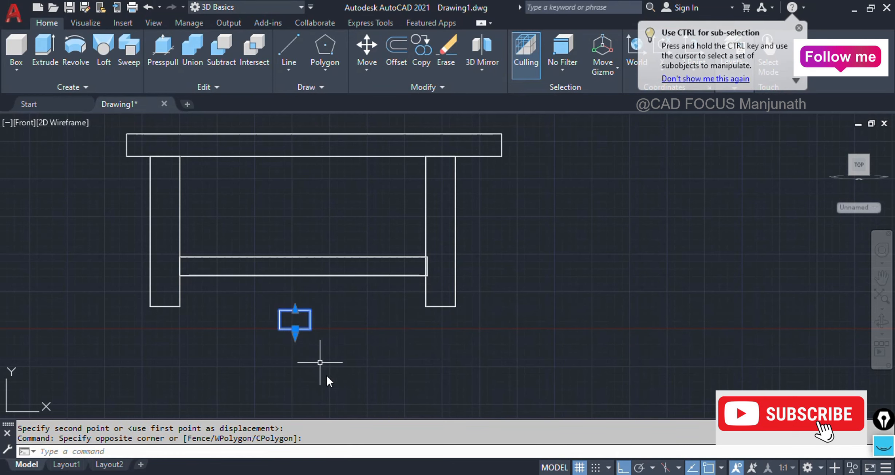
type("m")
key("Return")
left_click(295, 329)
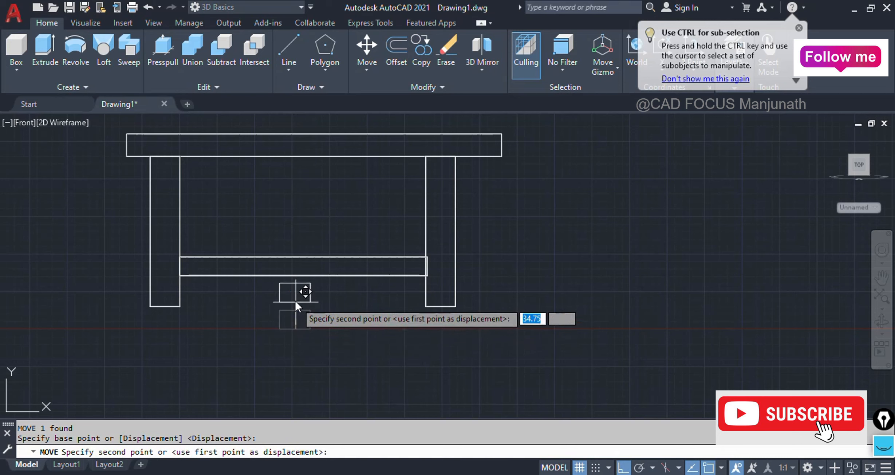
left_click(292, 273)
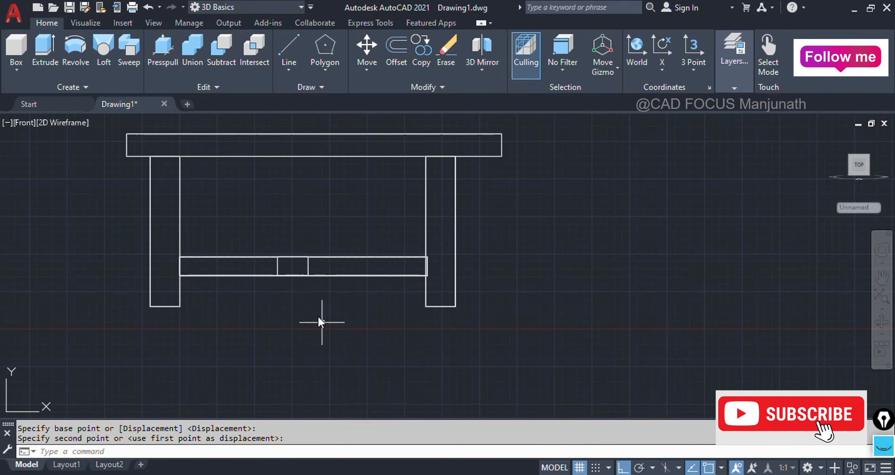
- Shift the long bar slightly along the crossbar to centre it between the two legs
left_click(309, 264)
scroll(296, 247, "up", 2)
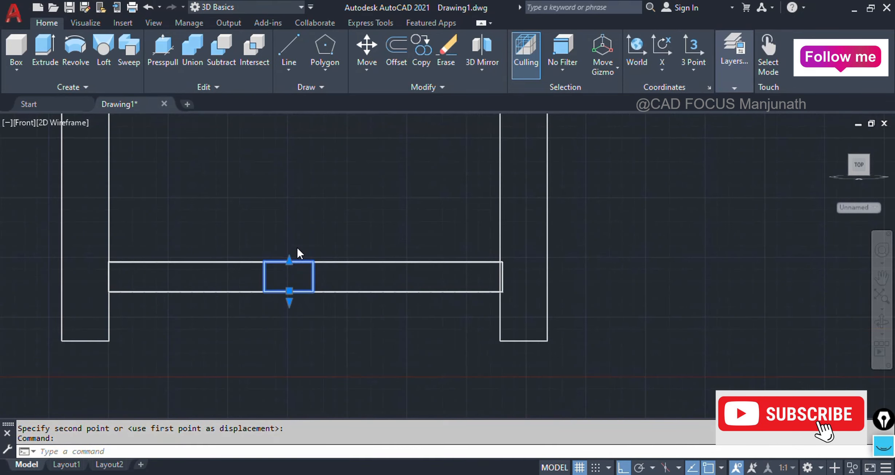
scroll(296, 247, "up", 2)
type("m")
key("Return")
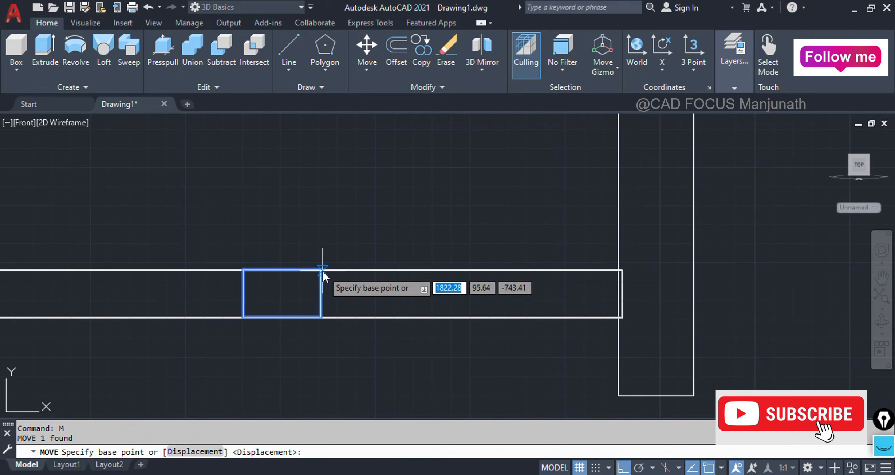
left_click(319, 271)
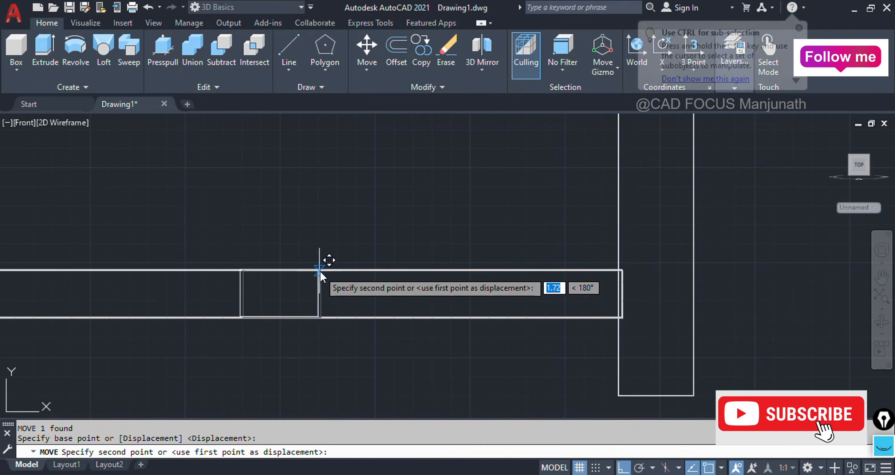
left_click(339, 269)
scroll(330, 260, "down", 10)
middle_click_drag(322, 256, 321, 272)
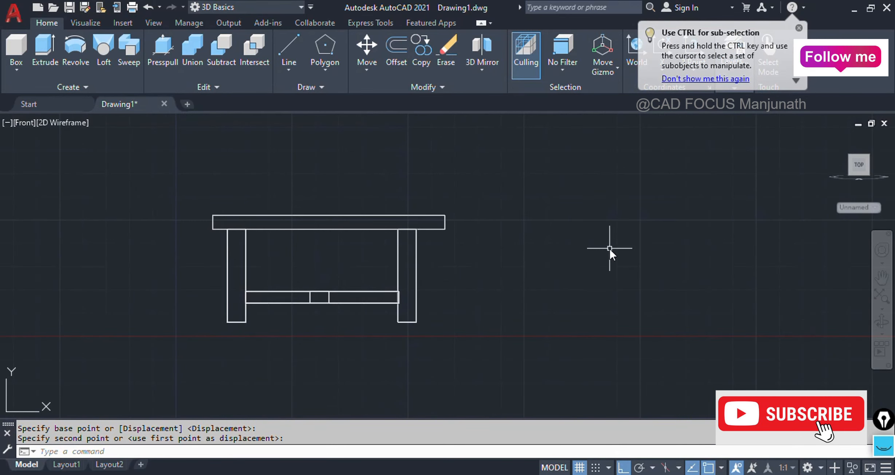
- In a 3D view, move the long bar by its end corner so its end meets the inner face of the crossbar
middle_click_drag(632, 245, 571, 287, "shift")
left_click(371, 235)
left_click(850, 171)
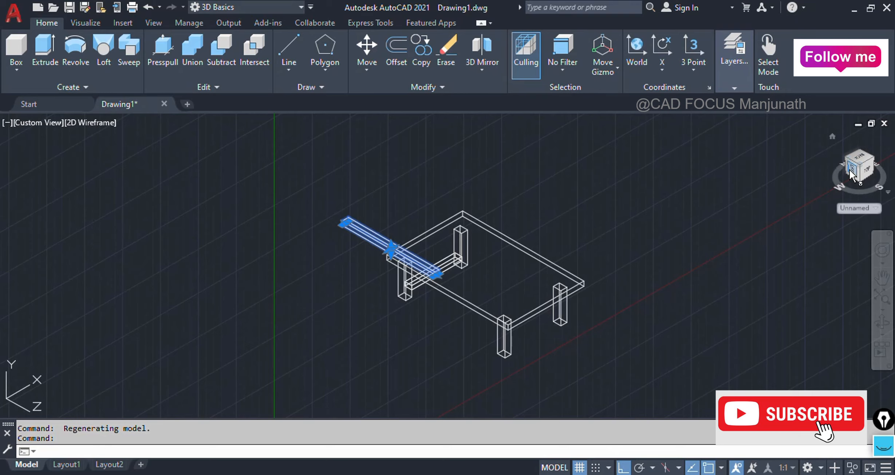
left_click(831, 137)
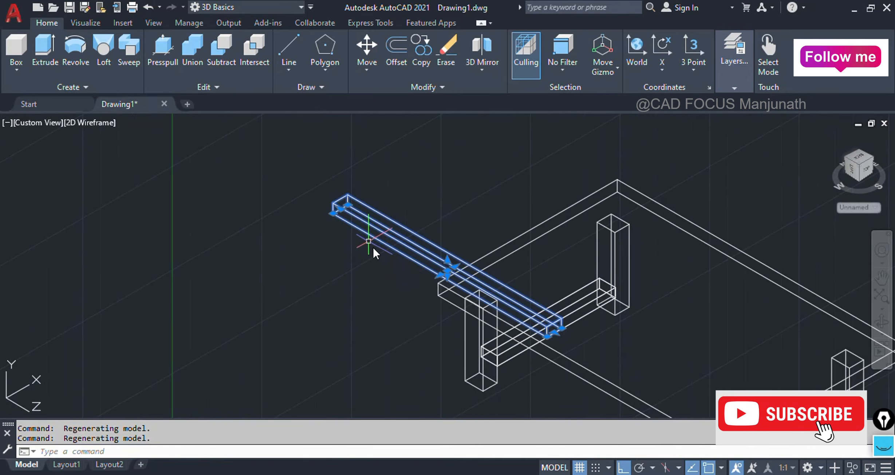
type("M")
key("Return")
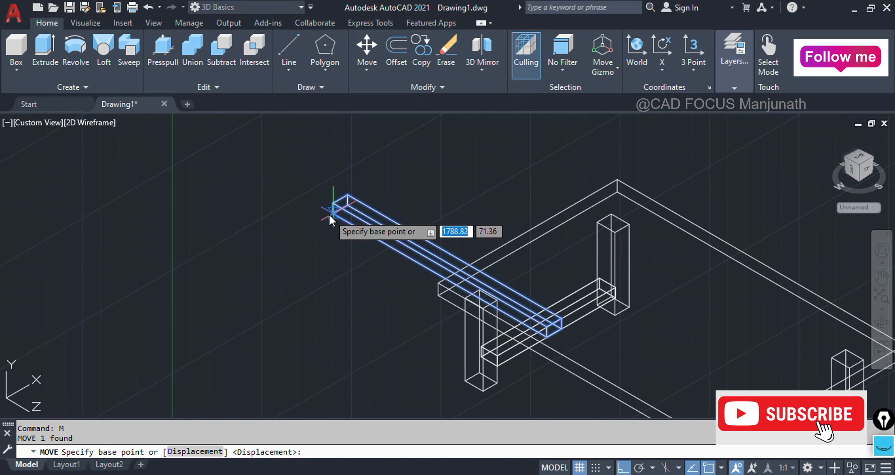
left_click(329, 214)
scroll(554, 342, "up", 4)
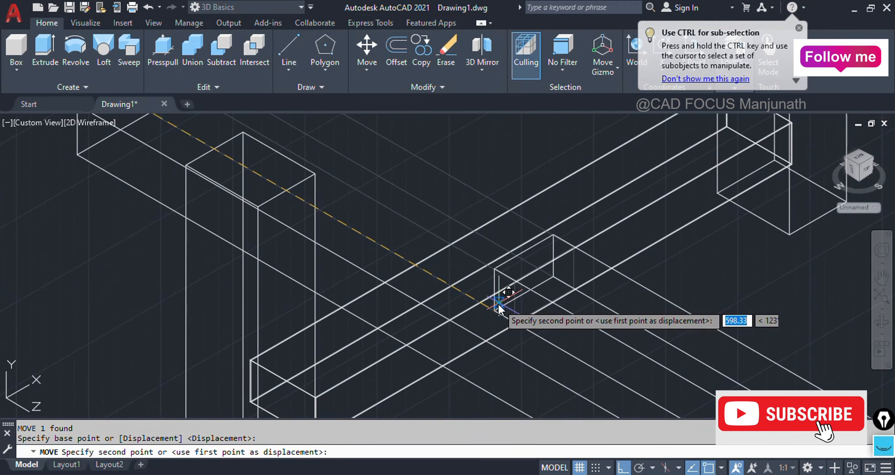
left_click(513, 324)
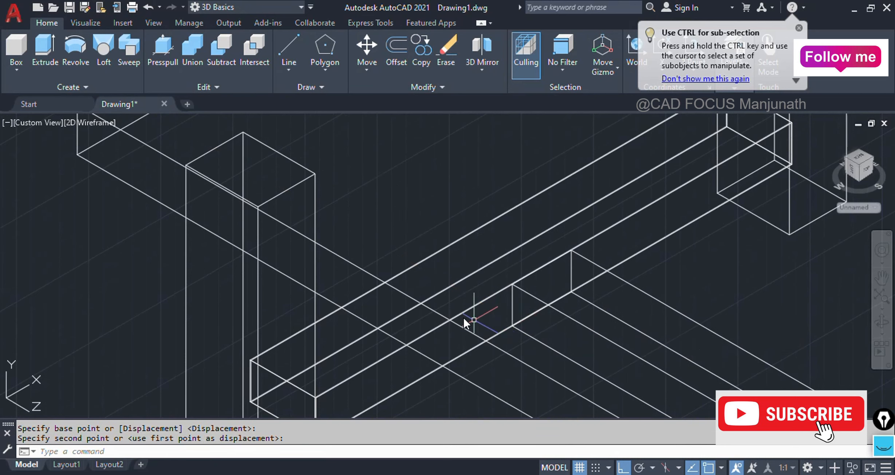
scroll(463, 316, "down", 6)
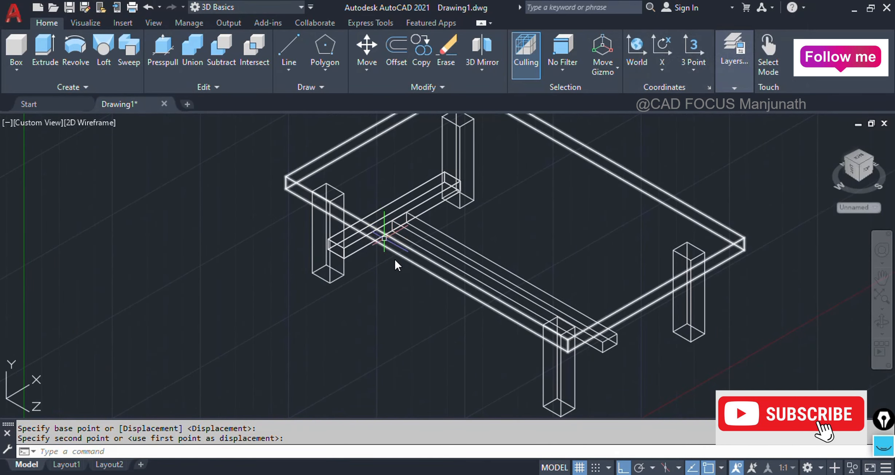
- Erase the long bar that runs from the crossbar beneath the tabletop
left_click(473, 254)
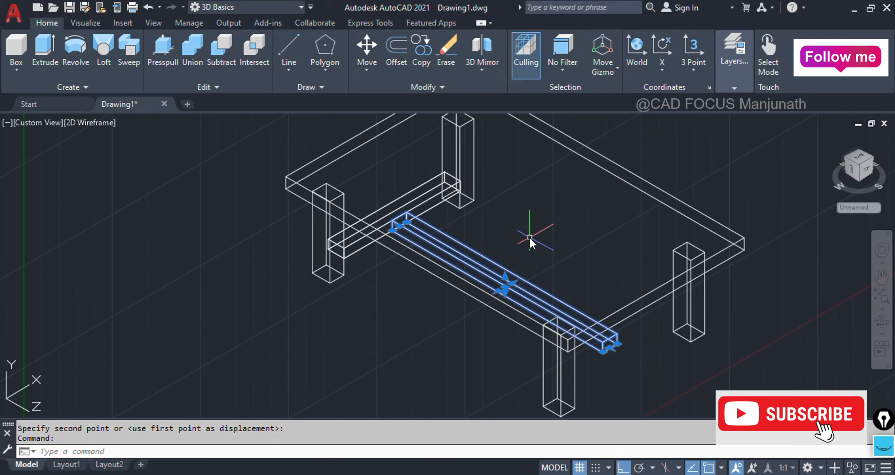
scroll(541, 236, "down", 4)
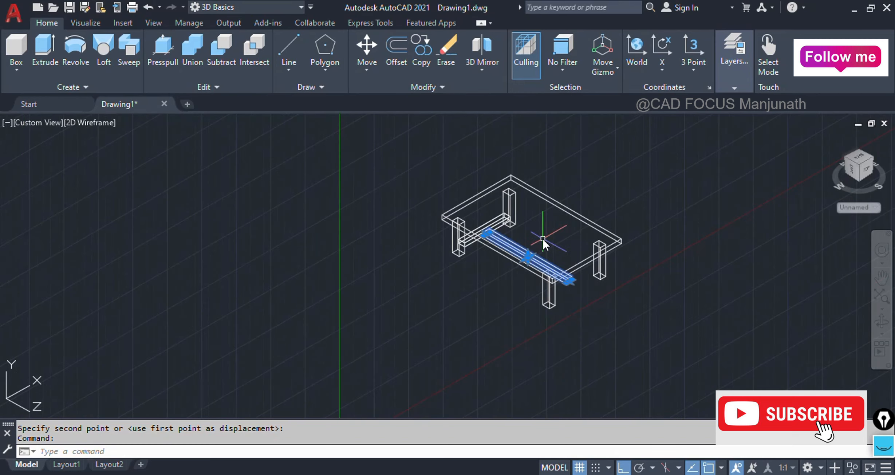
scroll(541, 237, "up", 2)
key("Delete")
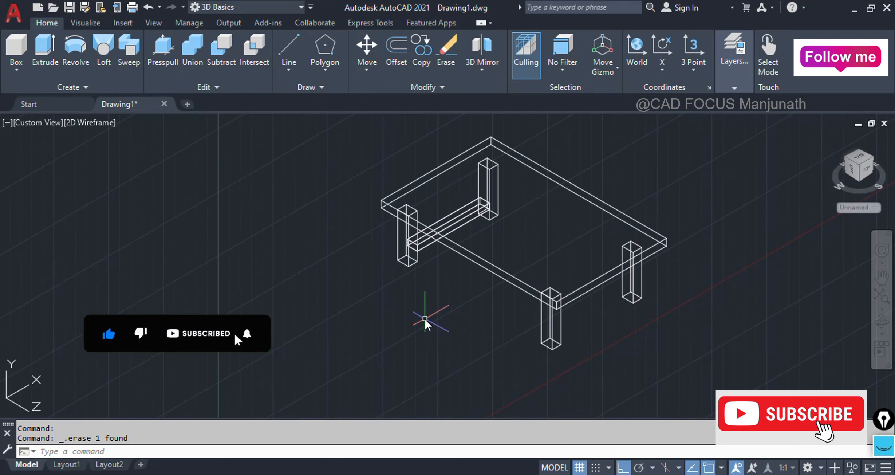
- Switch to the Conceptual visual style and orbit the table to a side-on view to check its legs and crossbar
left_click(81, 123)
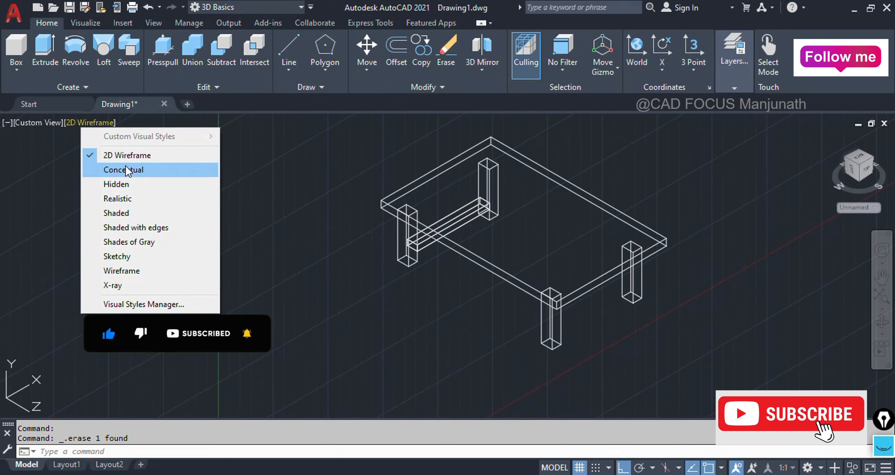
left_click(126, 168)
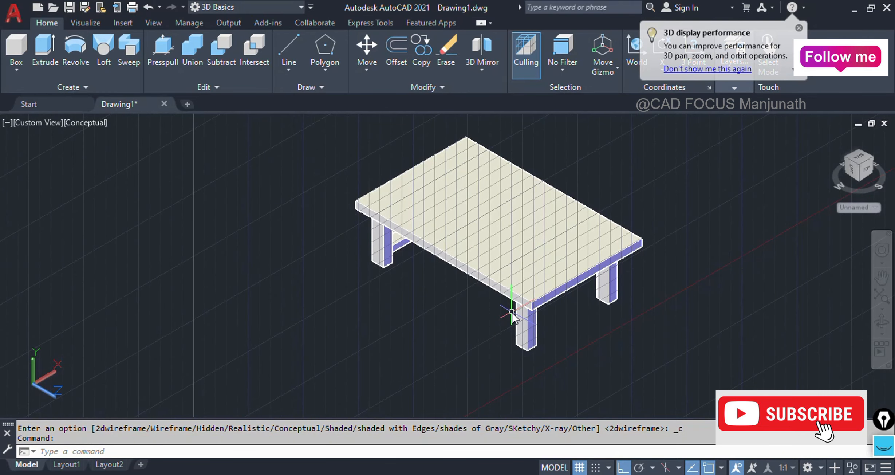
left_click(521, 291)
middle_click_drag(489, 311, 495, 279, "shift")
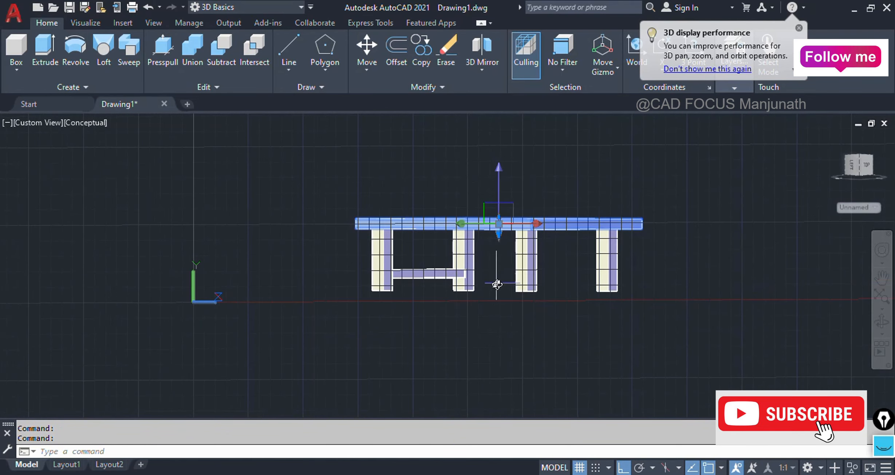
- Undo the visual style change, the long bar's deletion and the earlier moves, back to the front view with the loose bar below the table
key("ctrl+z")
key("ctrl+z")
key("ctrl+z")
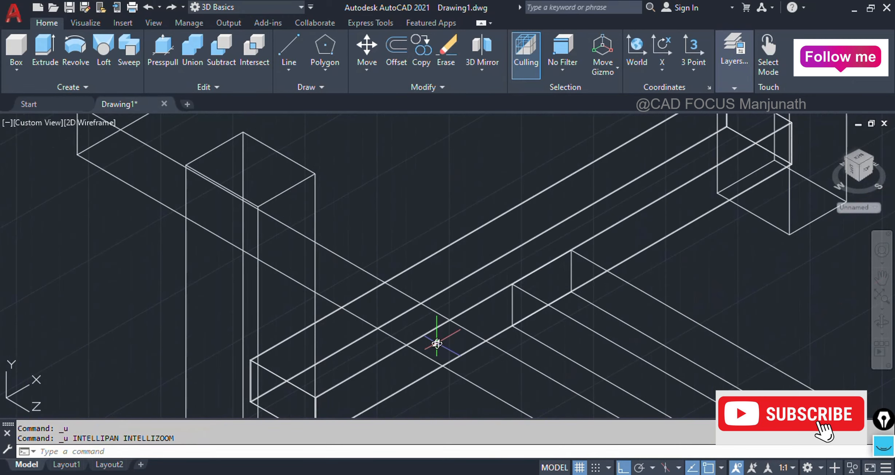
key("ctrl+z")
key("ctrl+z")
key("ctrl+z")
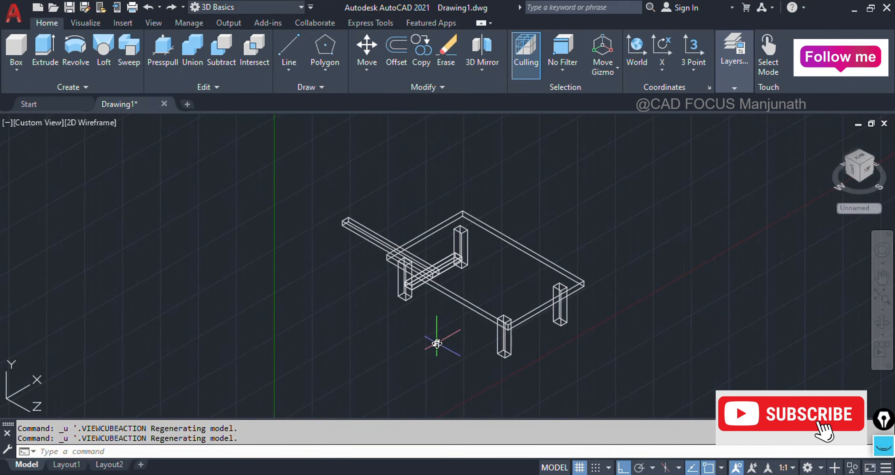
key("ctrl+z")
key("ctrl+z")
key("ctrl+z")
key("ctrl+z")
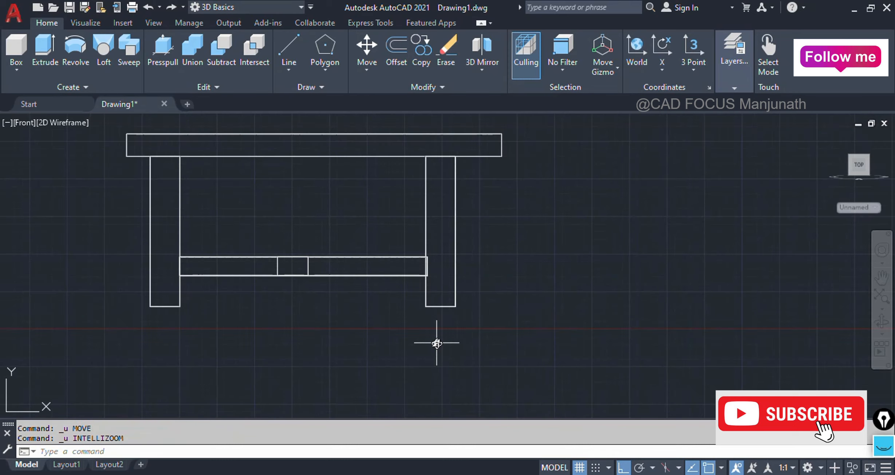
key("ctrl+z")
key("ctrl+z")
key("ctrl+z")
key("ctrl+z")
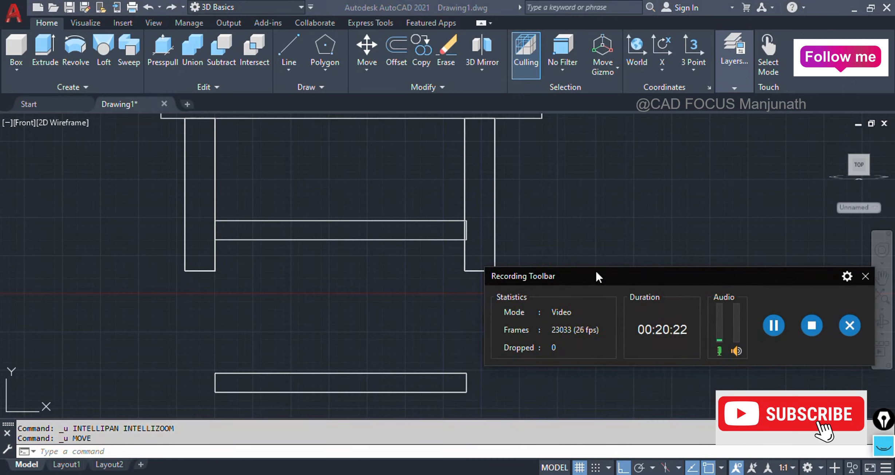
left_click(738, 342)
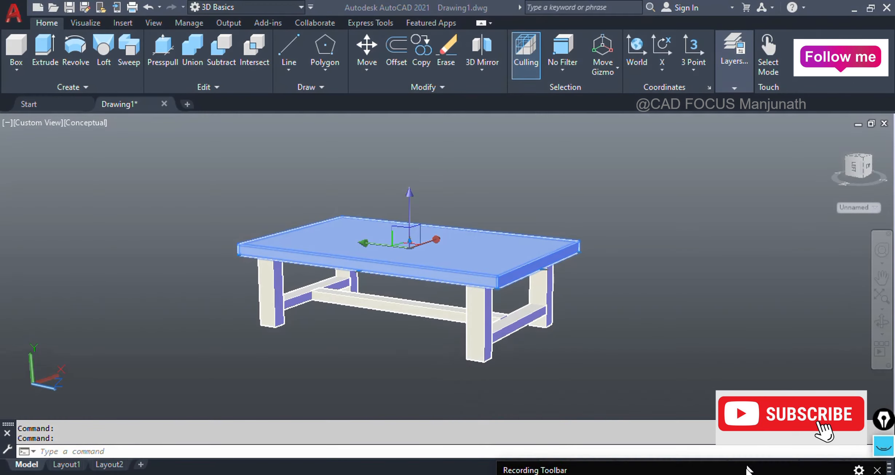